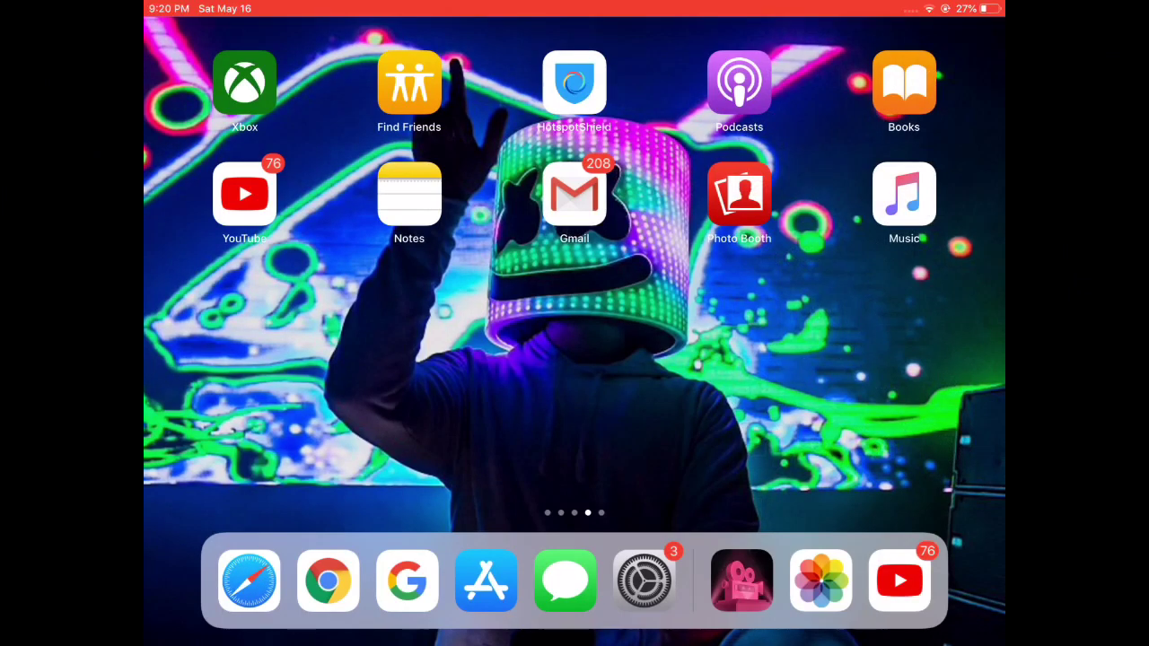
Step: Play the 'Welcome to the Toxic Team' project preview, dismissing the file-lost notice, then return to My Works
drag(807, 359, 359, 359)
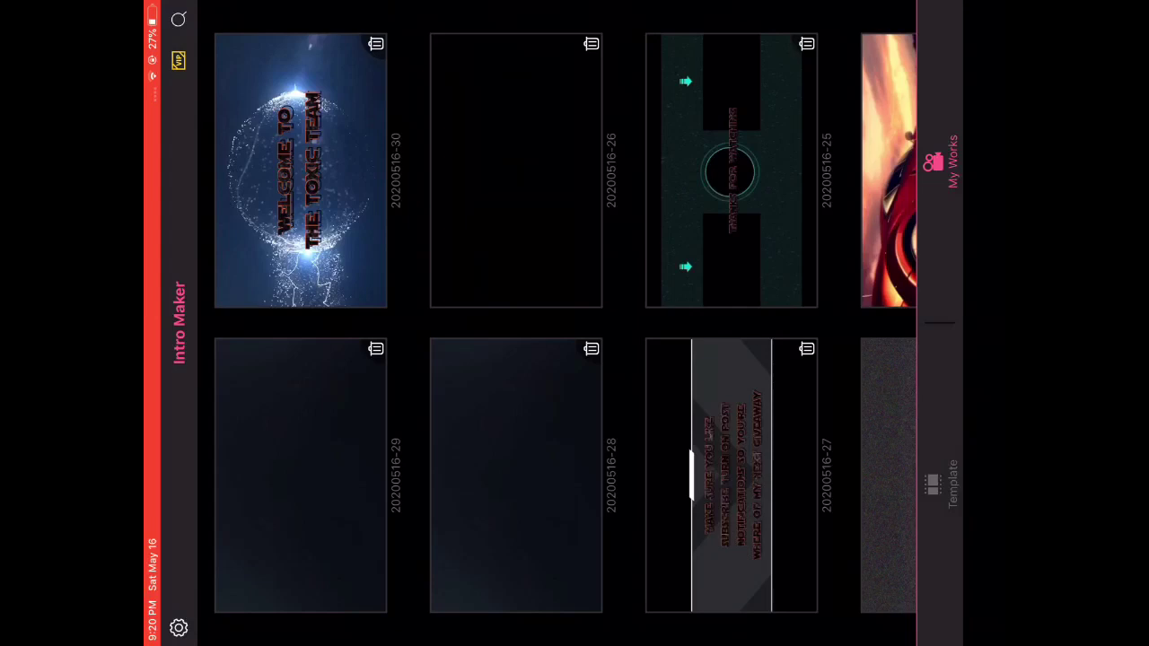
click(301, 171)
click(538, 377)
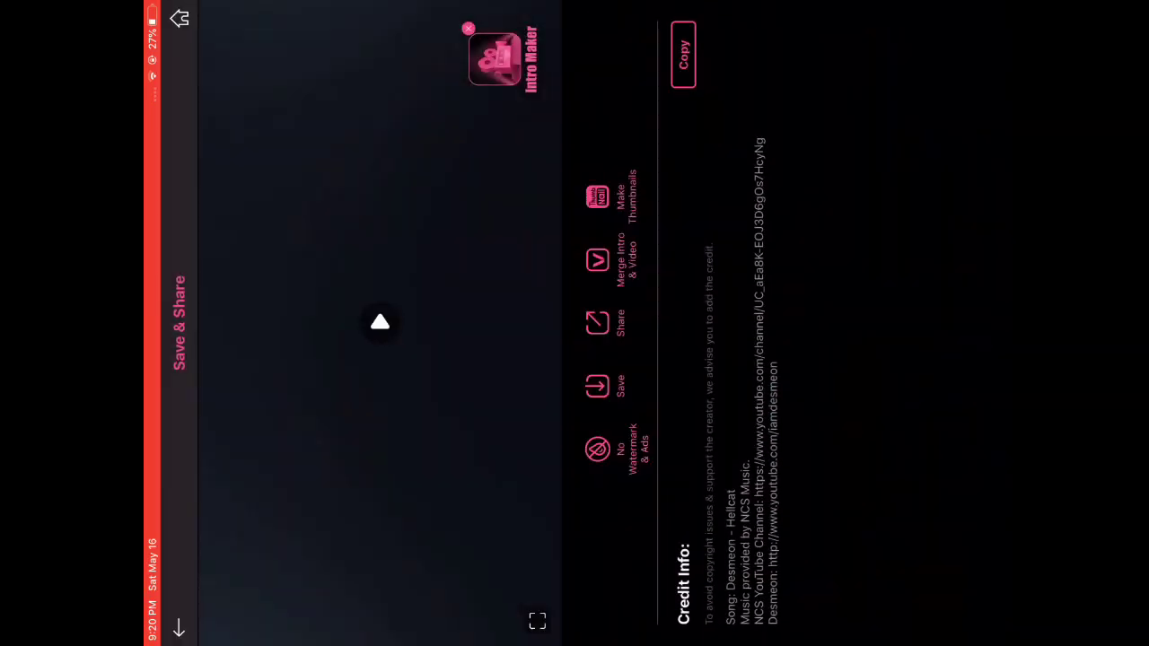
click(379, 322)
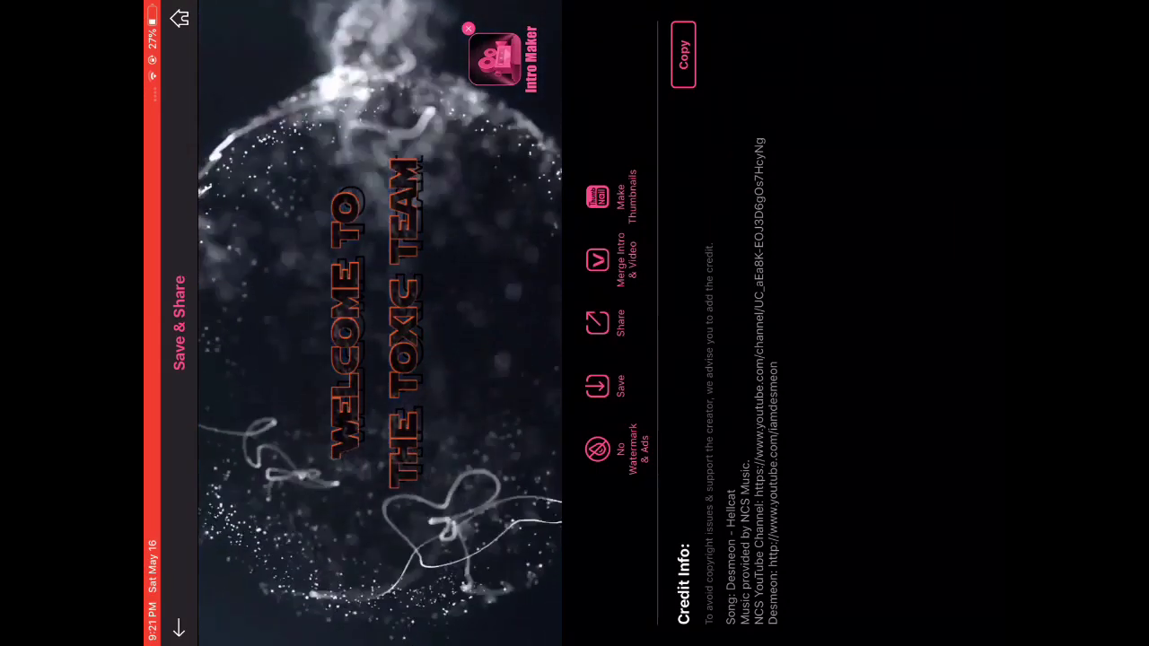
click(178, 18)
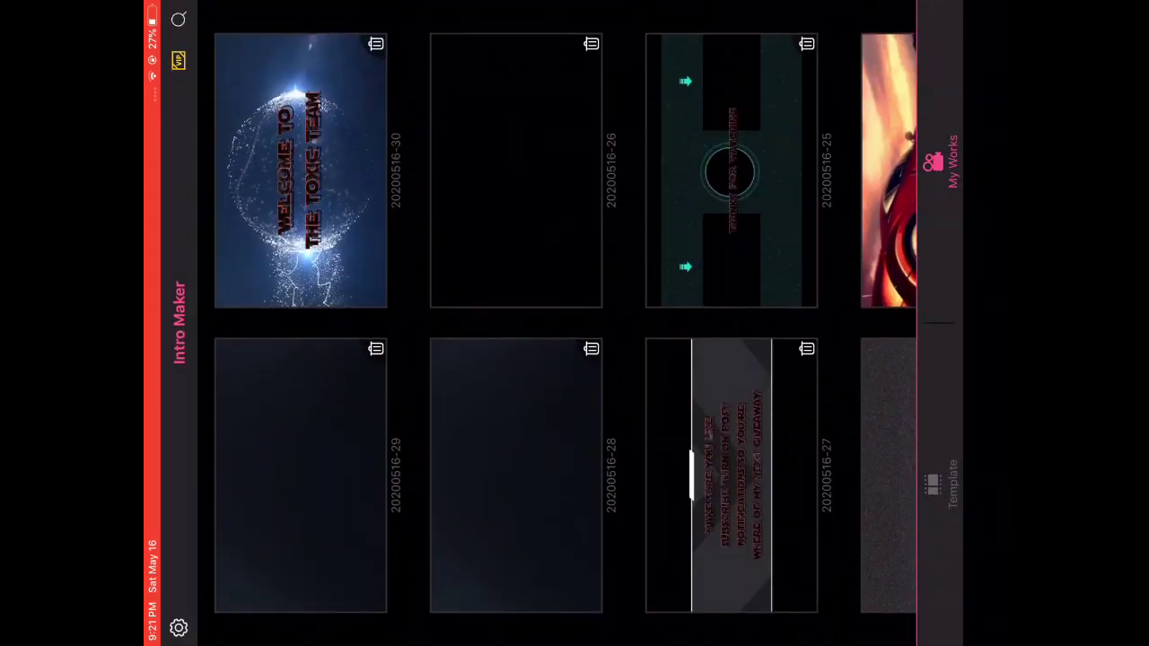
Step: Preview and close the pistol, game-controller and striped Game templates in the template gallery
click(942, 485)
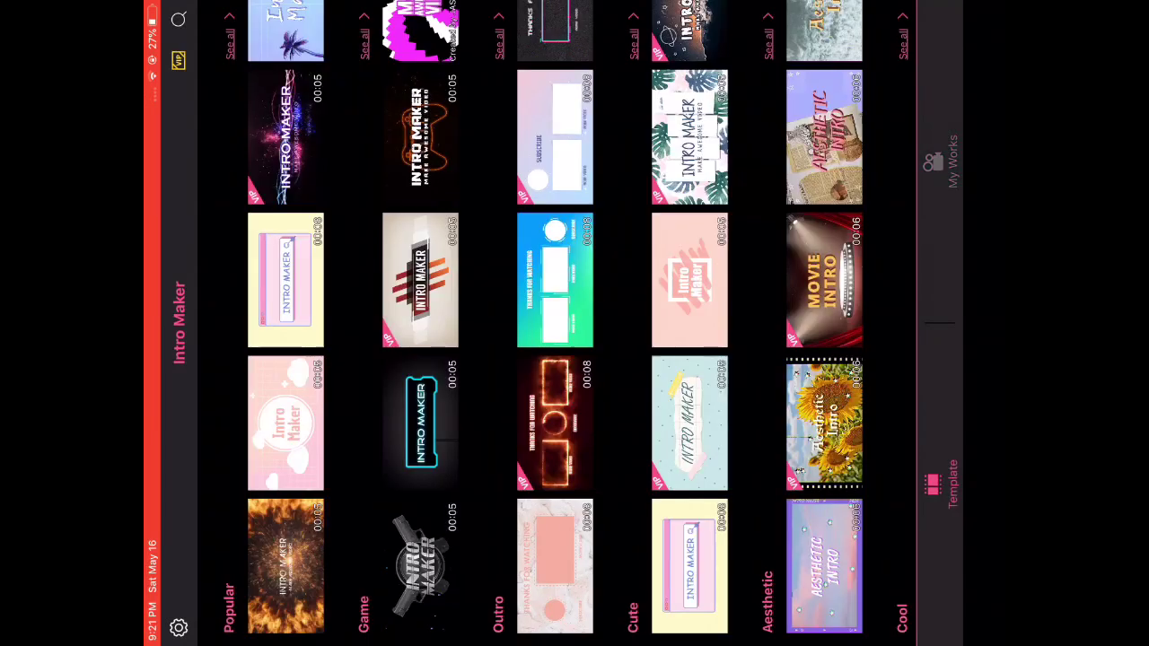
click(420, 566)
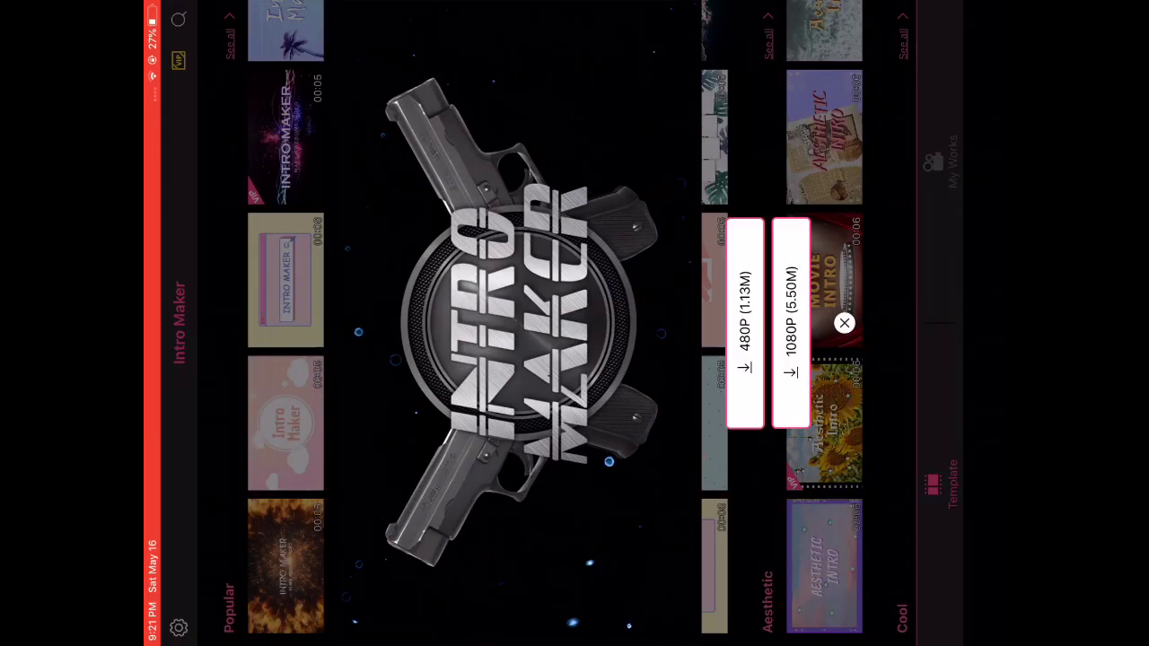
click(845, 323)
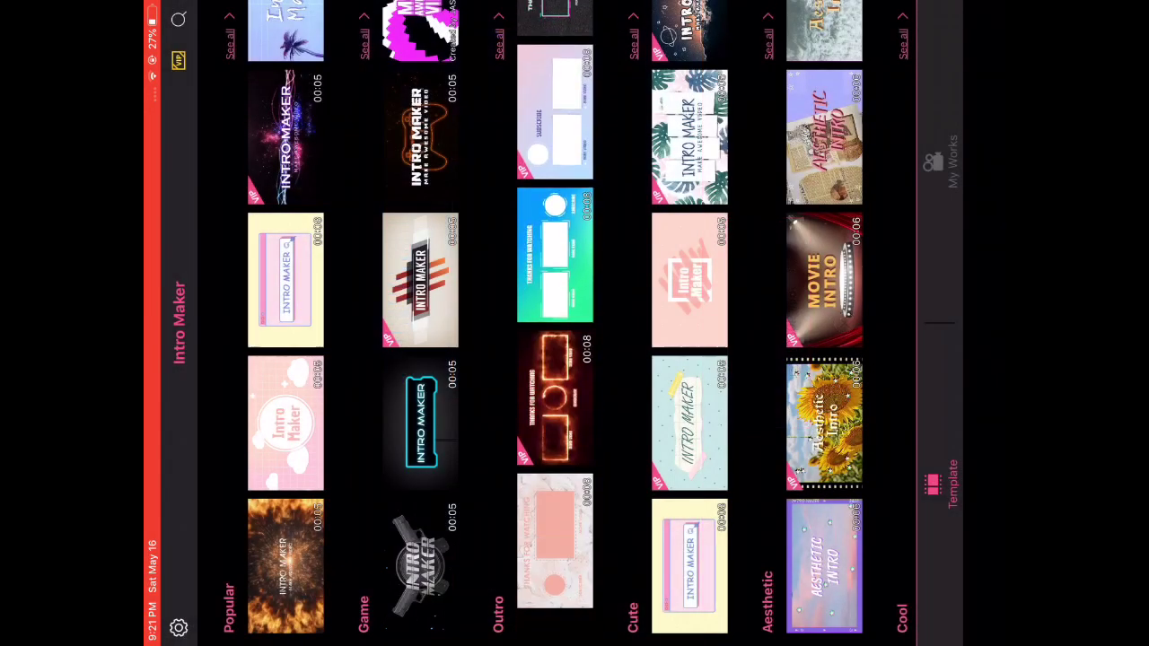
click(420, 422)
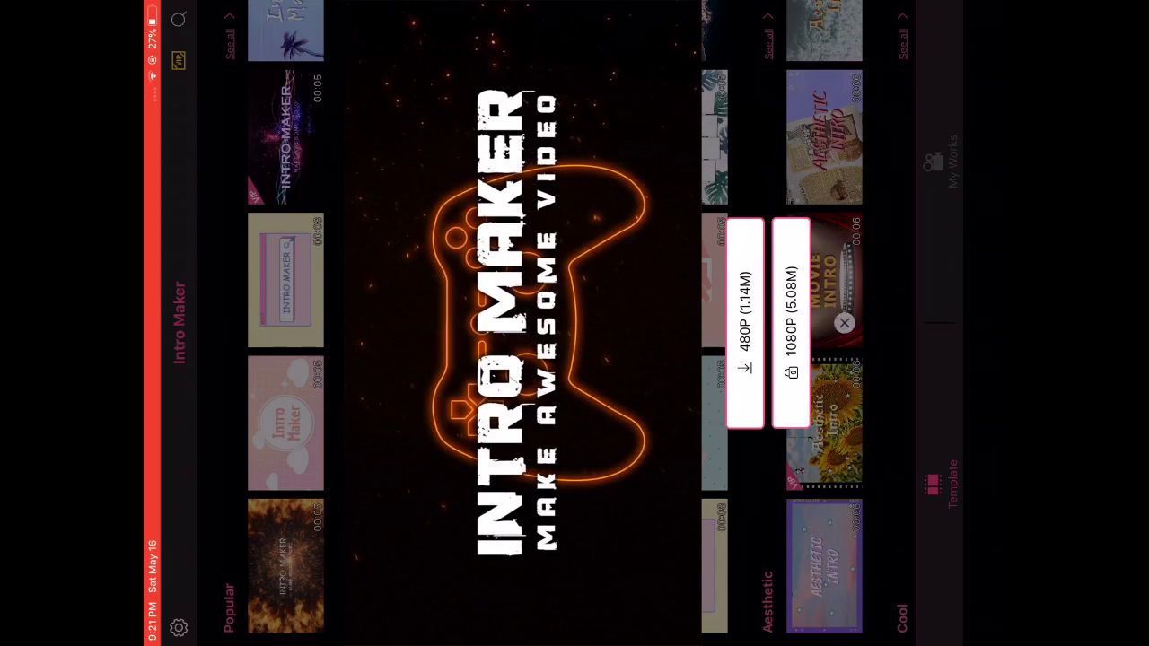
click(829, 323)
click(555, 350)
click(824, 323)
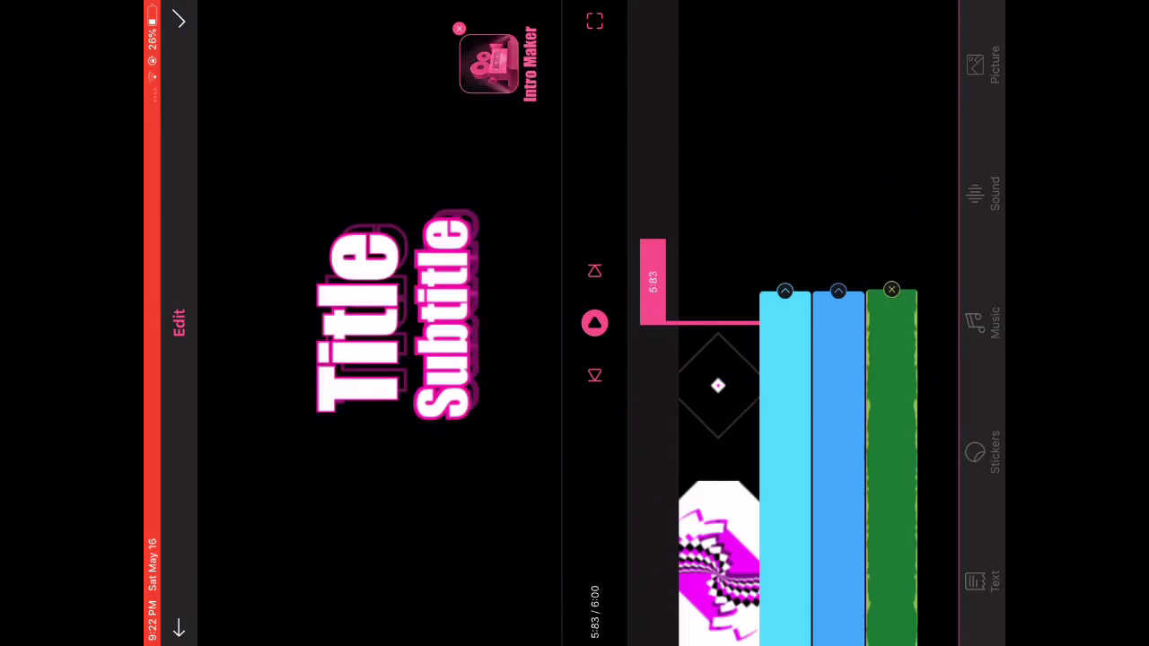
Step: Quit the Title/Subtitle editor keeping the edit, check the new draft in My Works, then go Home
click(179, 19)
click(612, 272)
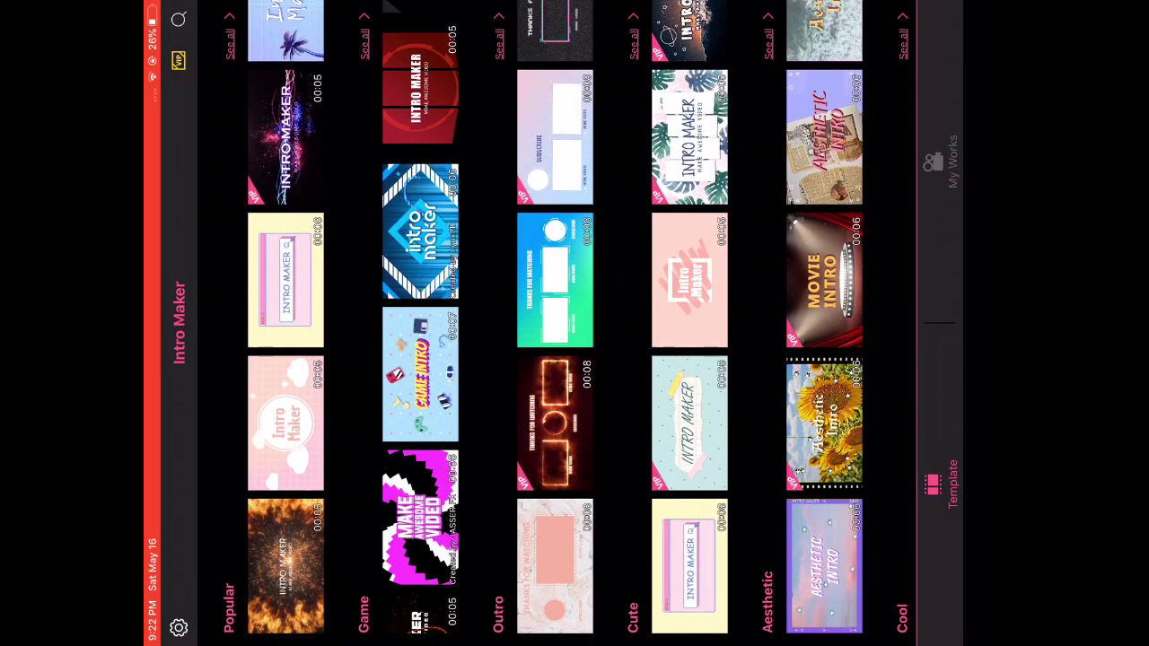
click(941, 161)
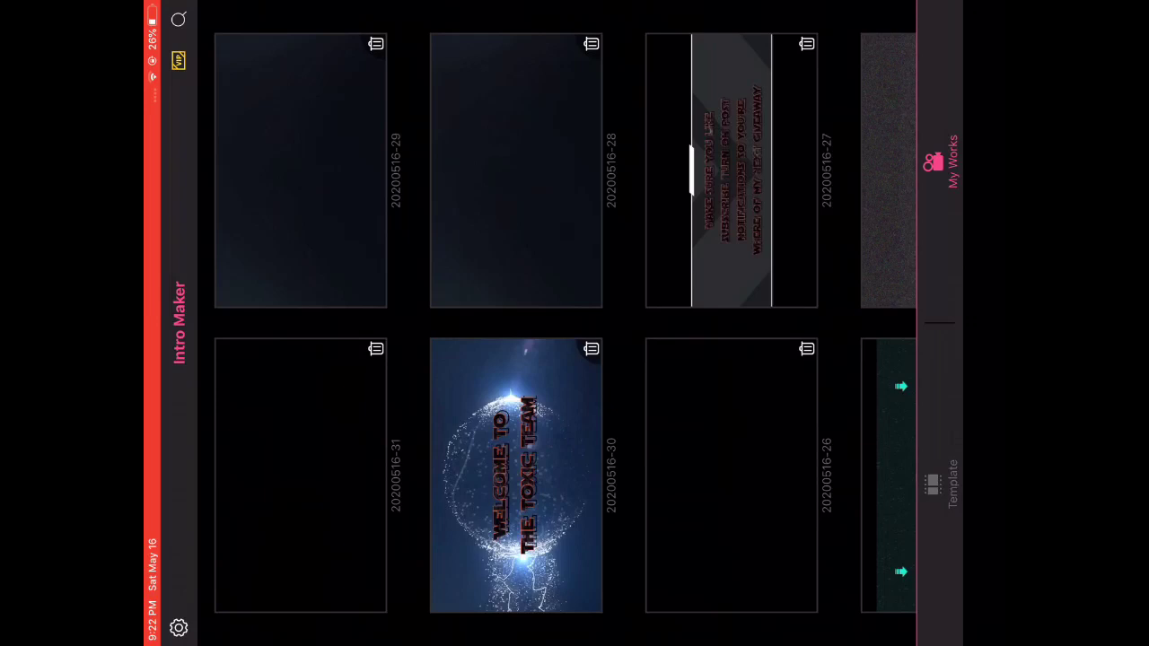
key(super+h)
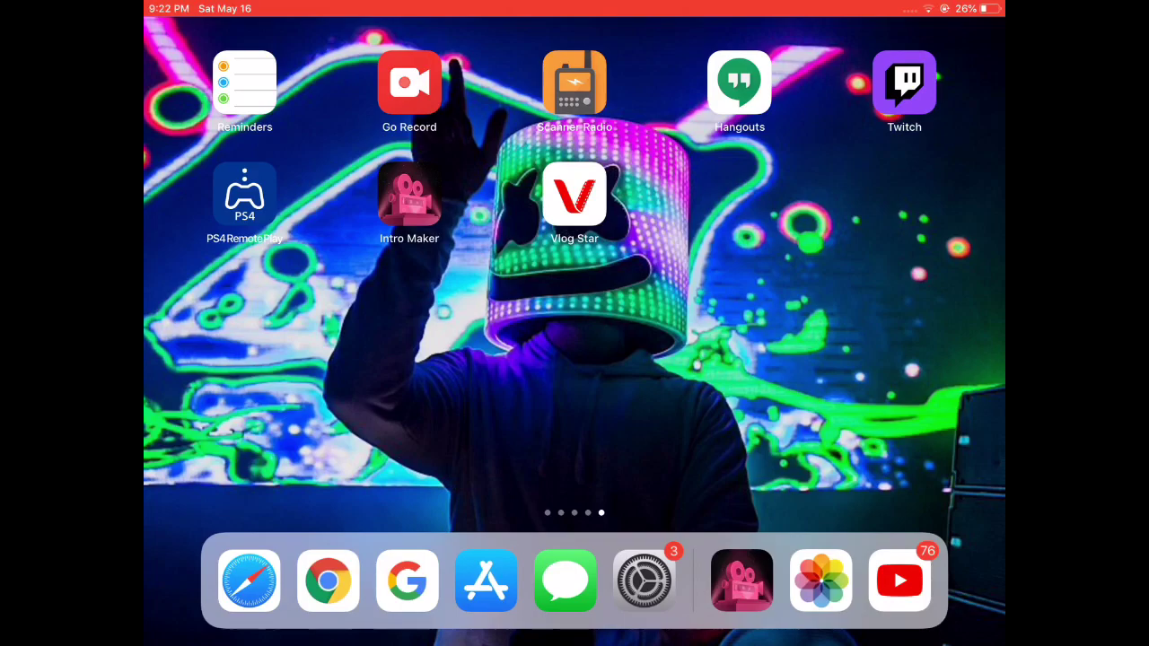
Step: Swipe back to the home screen page with Instagram, Zoom and Files
drag(359, 359, 628, 359)
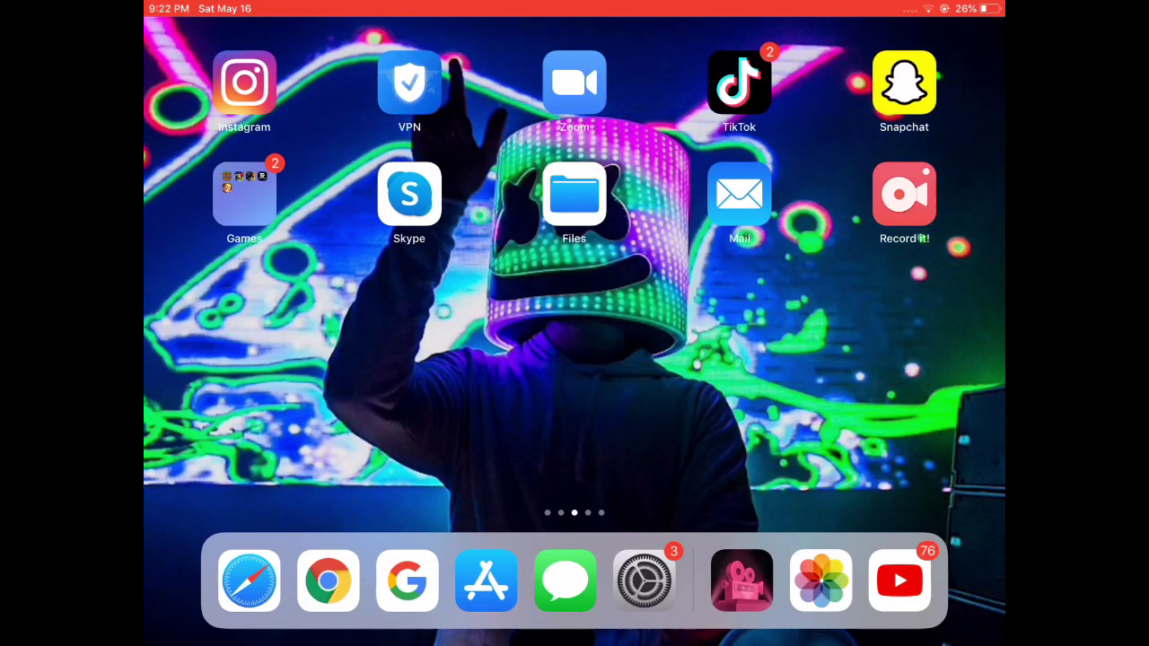